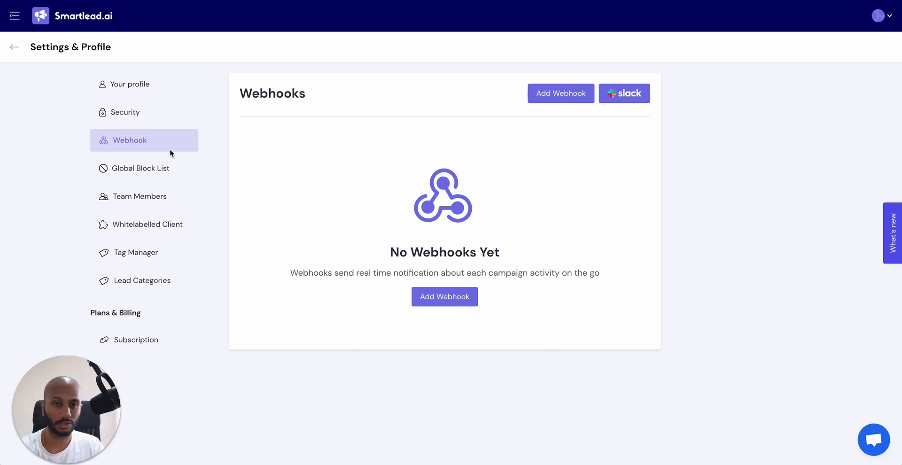
Step: Start a new Slack webhook from Smartlead's Webhook settings page
{"action": "left_click", "coordinate": [627, 97]}
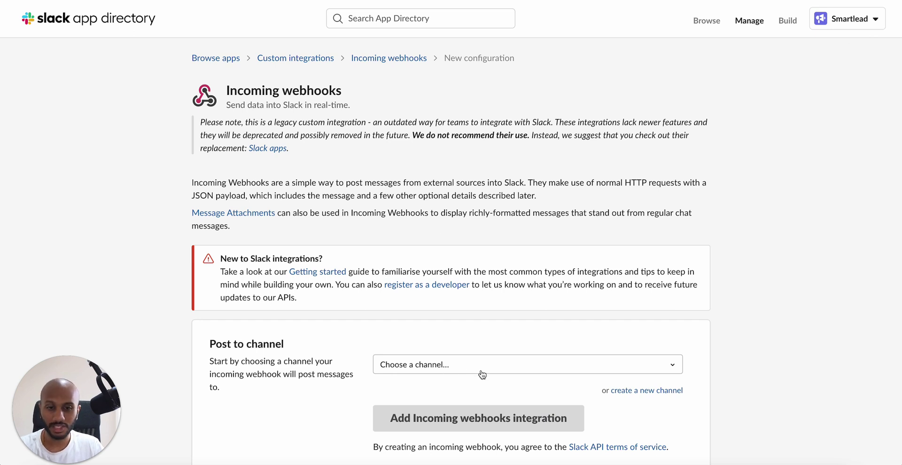
Step: Create an incoming webhook posting to #smartlead-slack and select its generated webhook URL
{"action": "left_click", "coordinate": [569, 360]}
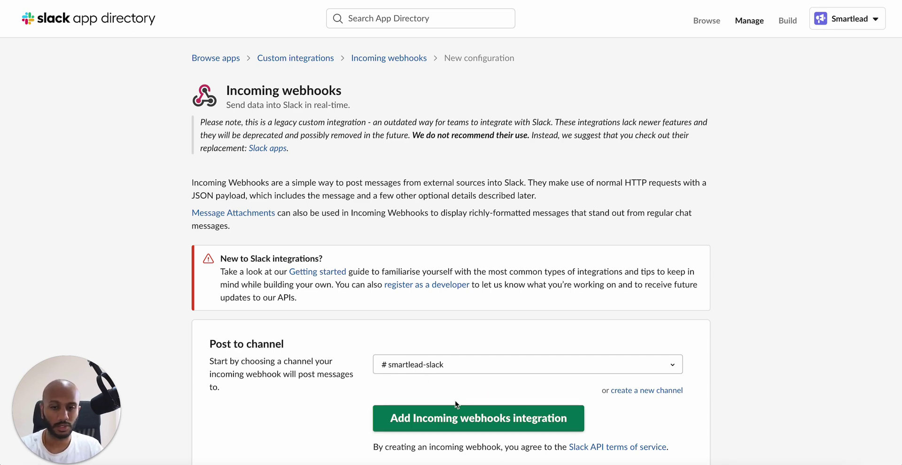
{"action": "left_click", "coordinate": [499, 421]}
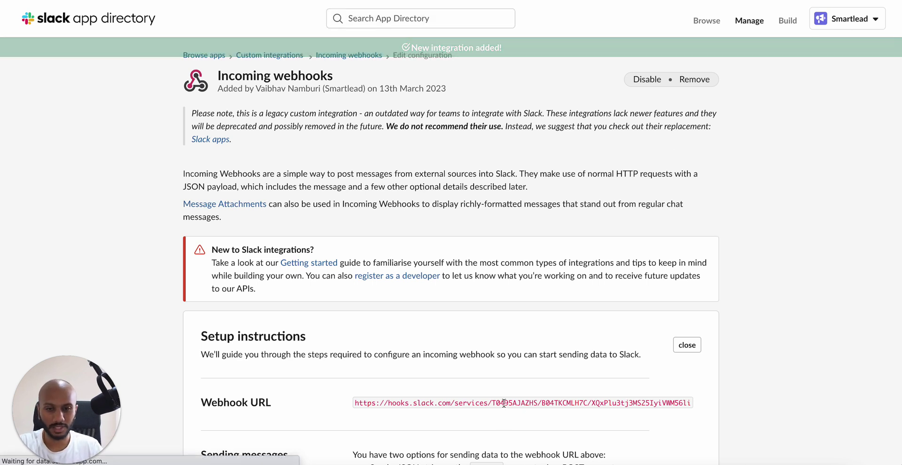
{"action": "triple_click", "coordinate": [504, 403]}
{"action": "key", "text": "ctrl+c"}
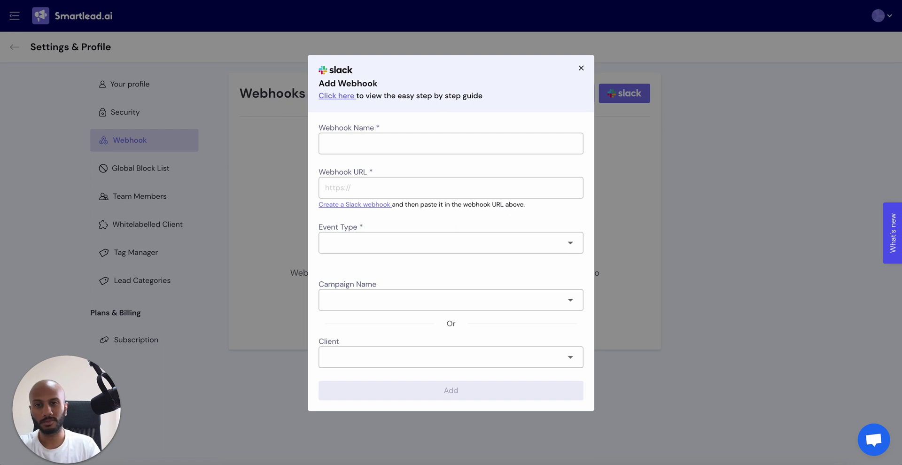
Step: Paste the Slack webhook URL and name the webhook 'Smartlead Demo Slack'
{"action": "left_click", "coordinate": [375, 186]}
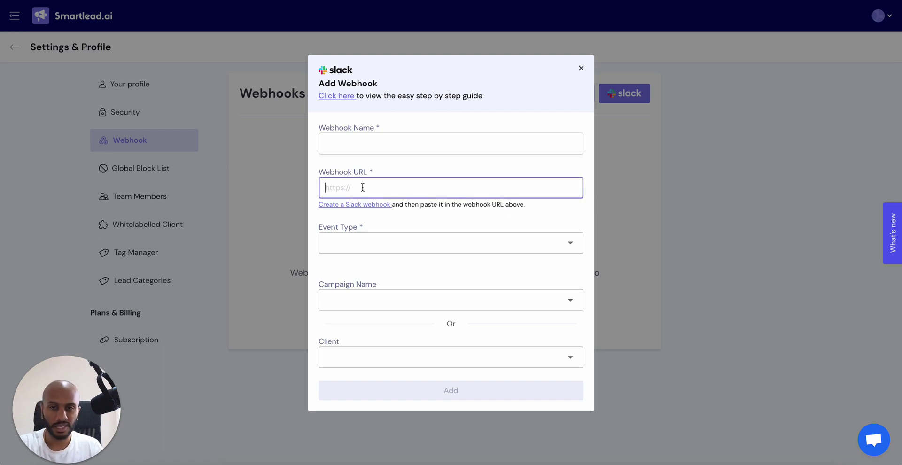
{"action": "key", "text": "ctrl+v"}
{"action": "left_click", "coordinate": [360, 143]}
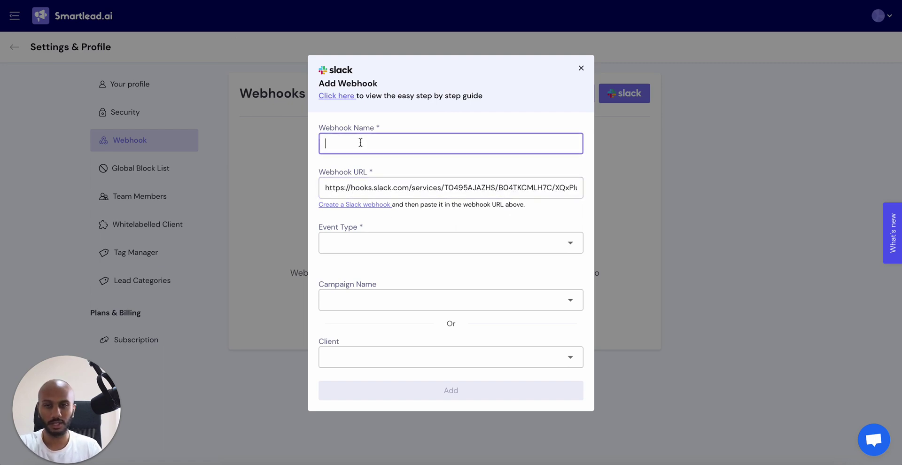
{"action": "type", "text": "Smartlead Demo Slack"}
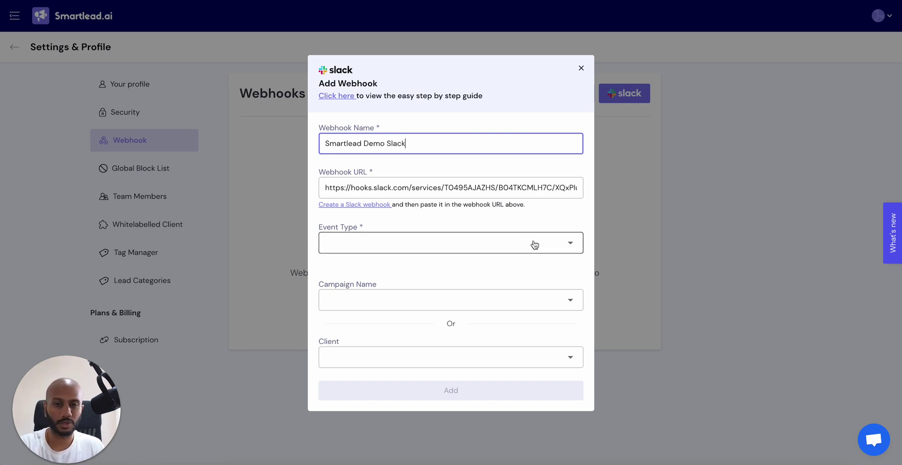
Step: Choose EMAIL_REPLY for the 4/3-India-DMA-SoftCTA-Loom campaign and add the webhook
{"action": "left_click", "coordinate": [535, 244]}
{"action": "left_click", "coordinate": [442, 347]}
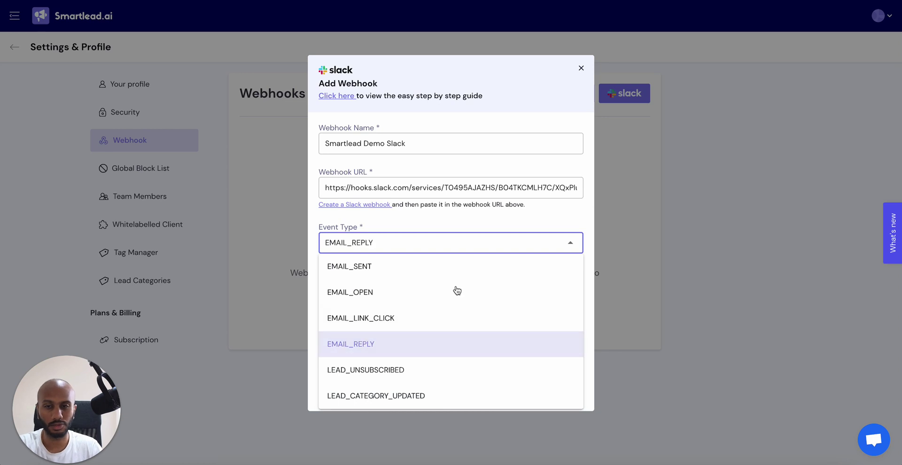
{"action": "left_click", "coordinate": [478, 227]}
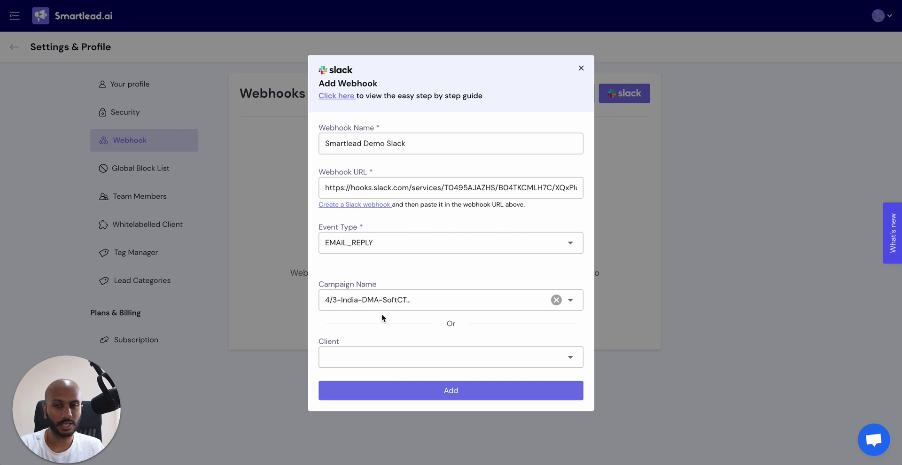
{"action": "left_click", "coordinate": [491, 394]}
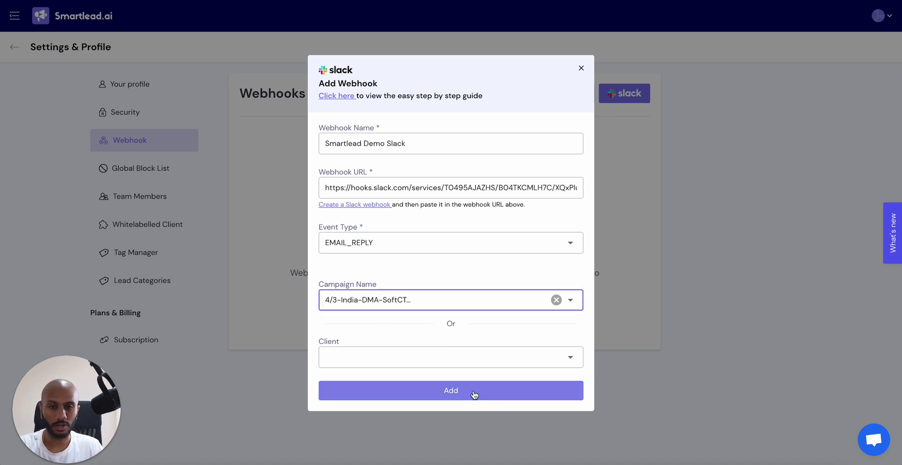
{"action": "left_click", "coordinate": [473, 392]}
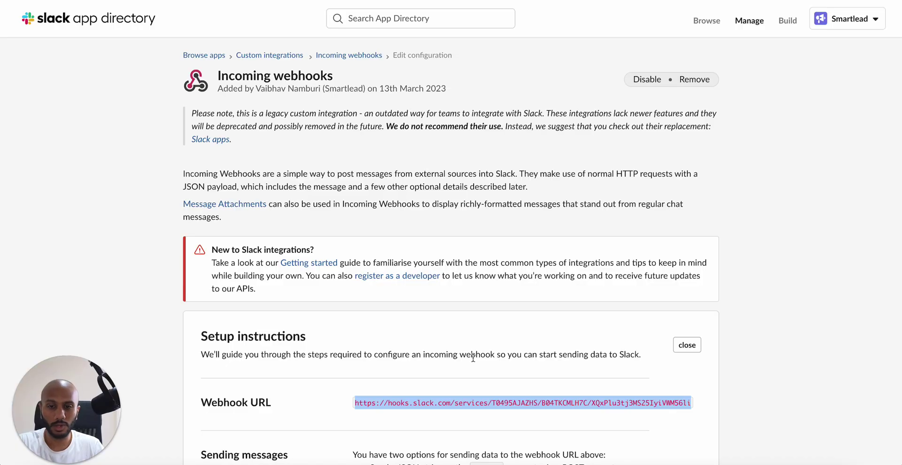
Step: Review the incoming webhook's channel, name and icon, then save its integration settings
{"action": "scroll", "coordinate": [473, 358], "scroll_direction": "down", "scroll_amount": 8}
{"action": "scroll", "coordinate": [474, 360], "scroll_direction": "down", "scroll_amount": 15}
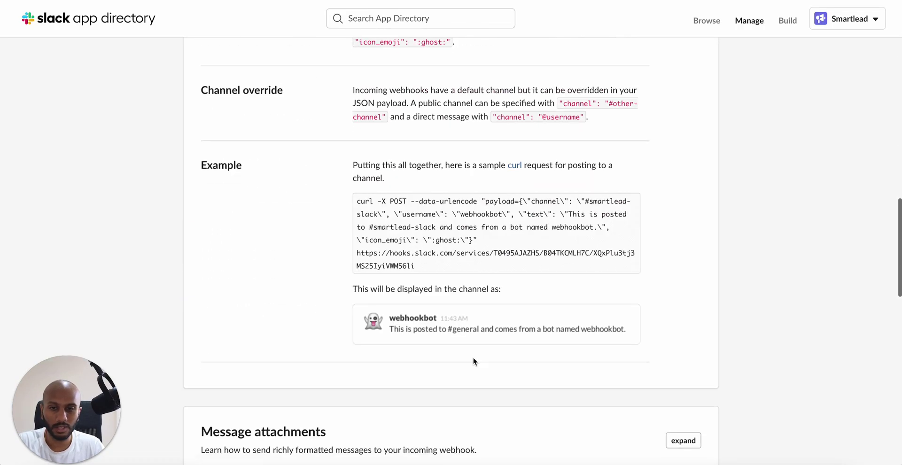
{"action": "scroll", "coordinate": [473, 360], "scroll_direction": "down", "scroll_amount": 6}
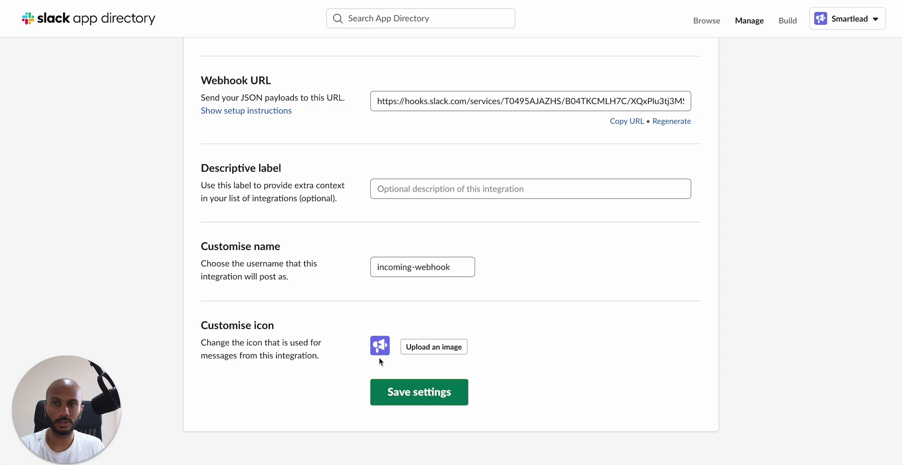
{"action": "scroll", "coordinate": [380, 361], "scroll_direction": "up", "scroll_amount": 15}
{"action": "scroll", "coordinate": [380, 361], "scroll_direction": "down", "scroll_amount": 20}
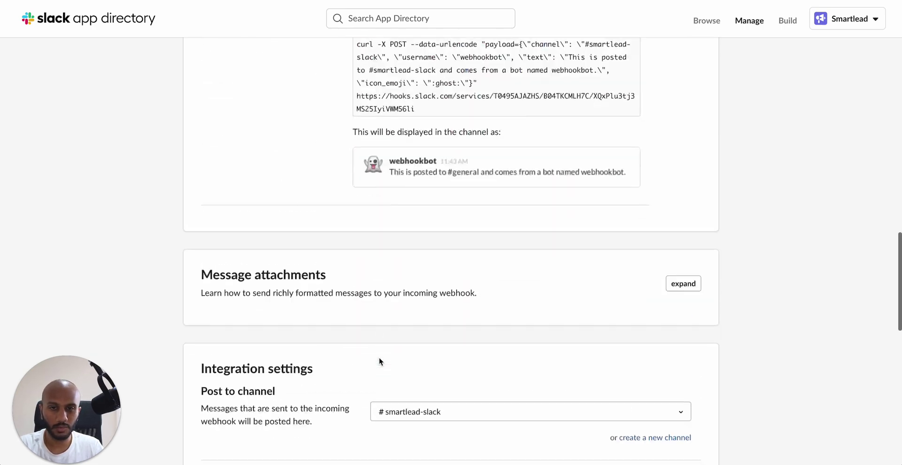
{"action": "scroll", "coordinate": [380, 361], "scroll_direction": "up", "scroll_amount": 1}
{"action": "left_click", "coordinate": [435, 178]}
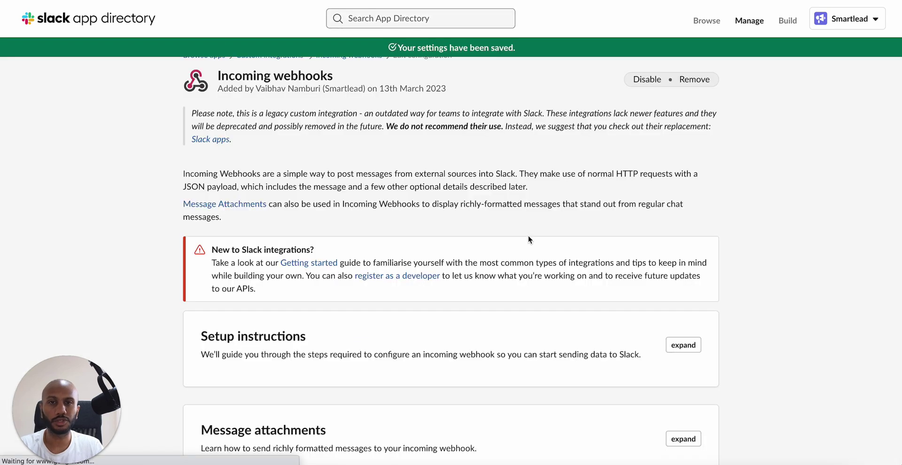
{"action": "scroll", "coordinate": [528, 231], "scroll_direction": "down", "scroll_amount": 10}
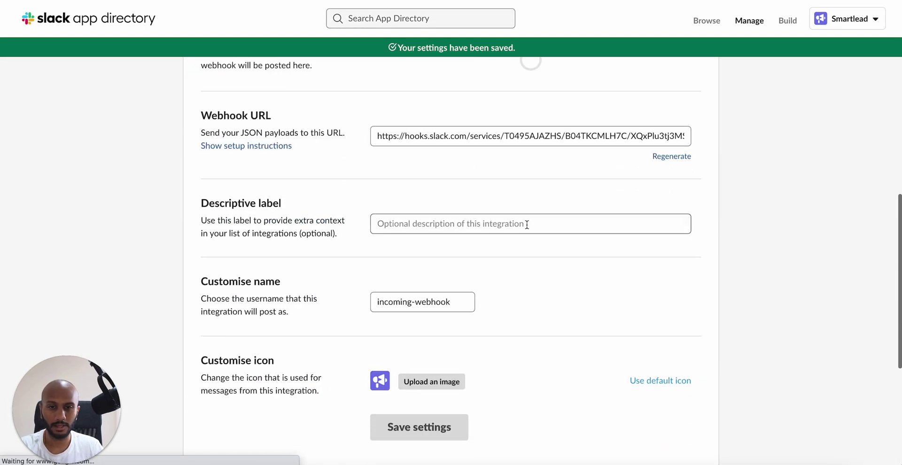
{"action": "scroll", "coordinate": [527, 224], "scroll_direction": "up", "scroll_amount": 3}
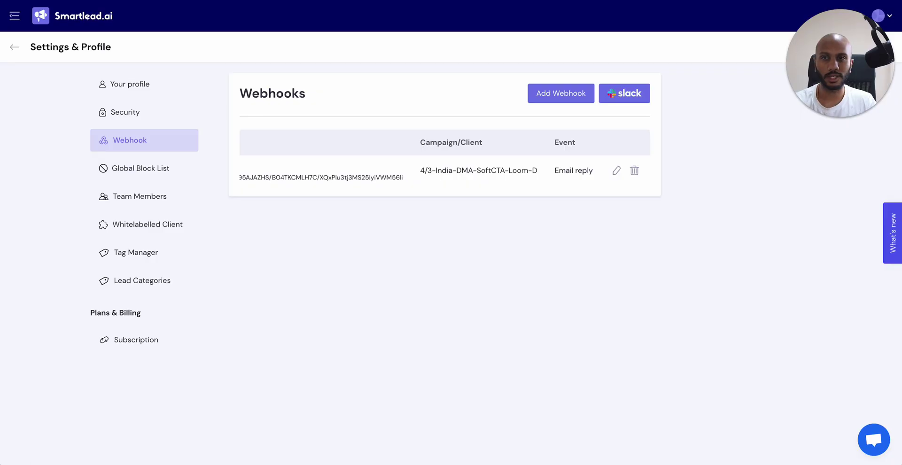
Step: Add LEAD_CATEGORY_UPDATED as a second event type on the Slack webhook
{"action": "left_click", "coordinate": [617, 175]}
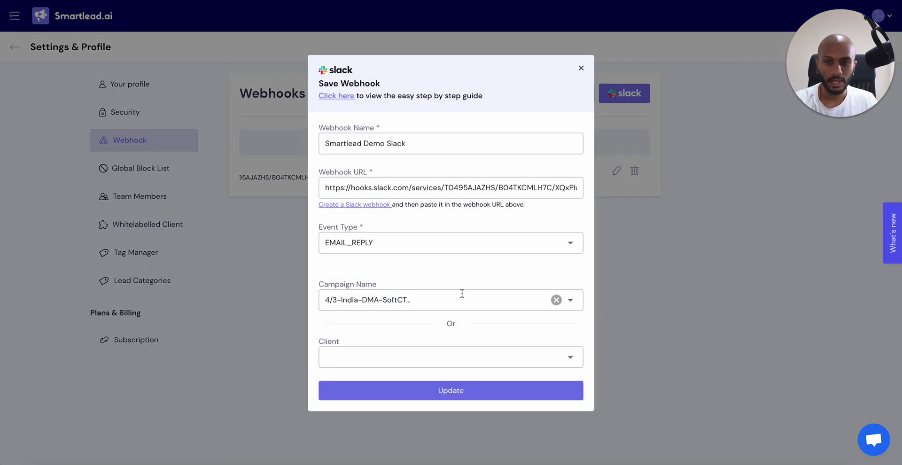
{"action": "left_click", "coordinate": [475, 241]}
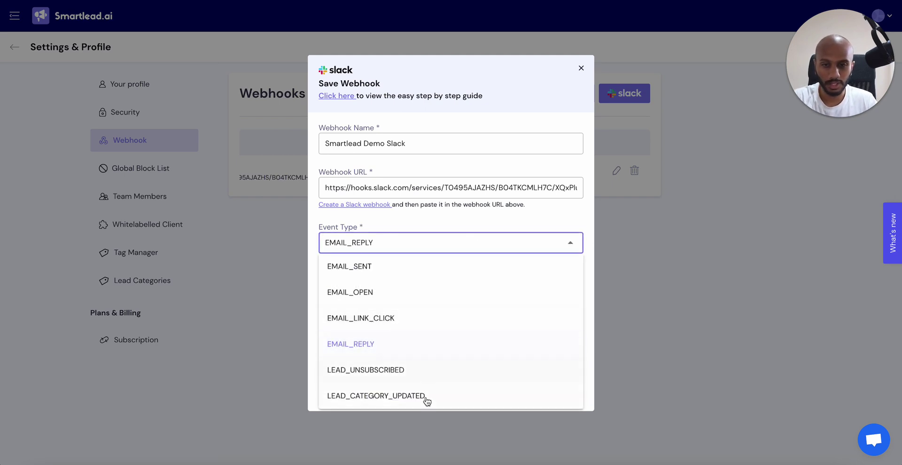
{"action": "left_click", "coordinate": [425, 397]}
{"action": "left_click", "coordinate": [467, 221]}
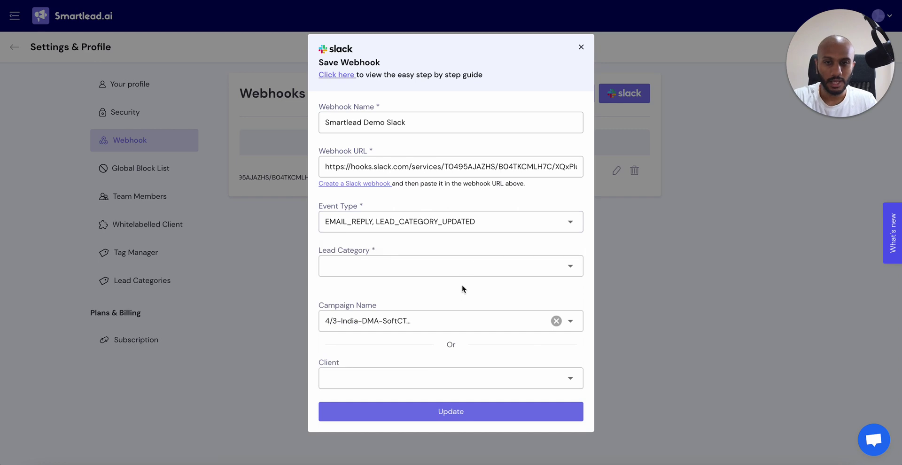
Step: Set the lead category to Interested and update the webhook
{"action": "left_click", "coordinate": [465, 263]}
{"action": "left_click", "coordinate": [418, 405]}
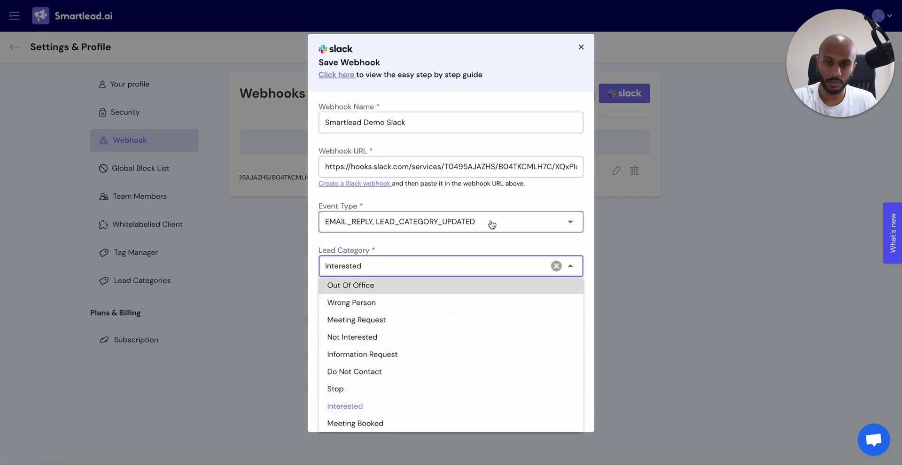
{"action": "left_click", "coordinate": [479, 245]}
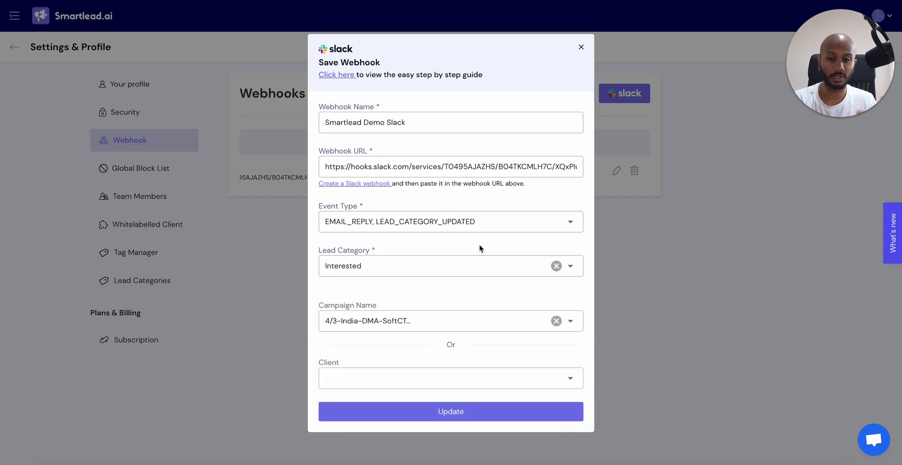
{"action": "left_click", "coordinate": [475, 413]}
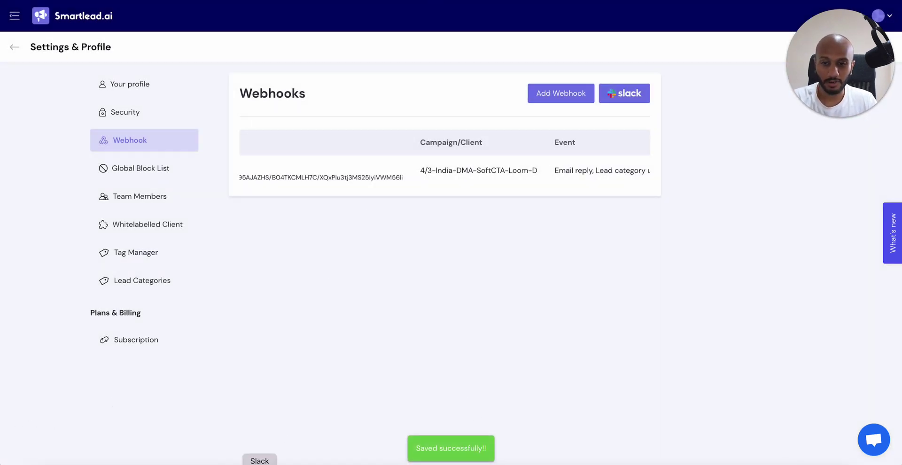
{"action": "left_click", "coordinate": [259, 463]}
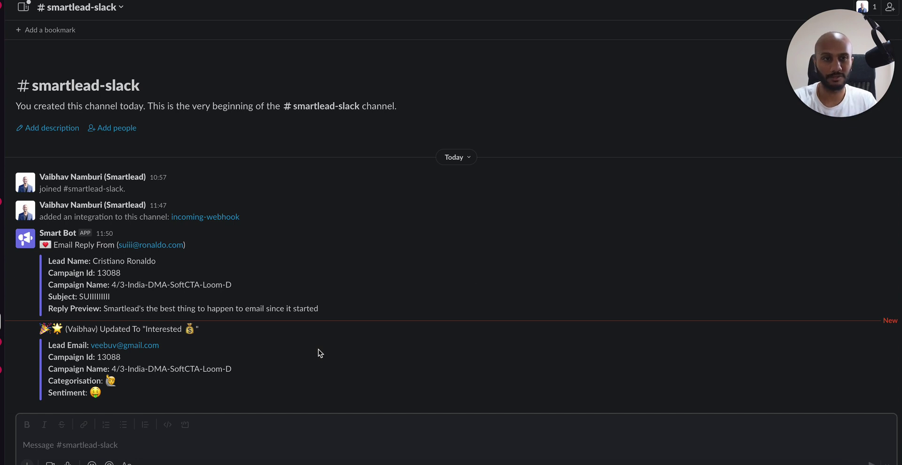
Step: Inspect the Smart Bot notification's Sentiment line and emoji in #smartlead-slack
{"action": "left_click_drag", "start_coordinate": [61, 393], "coordinate": [113, 397]}
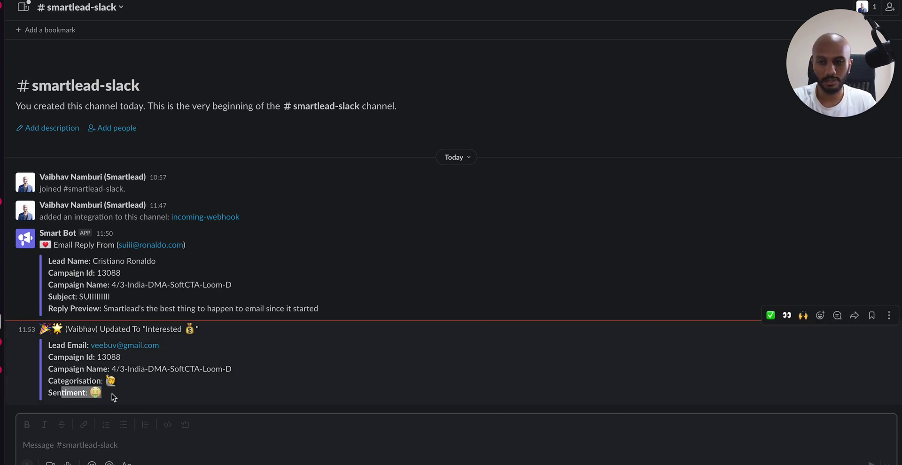
{"action": "left_click", "coordinate": [112, 394]}
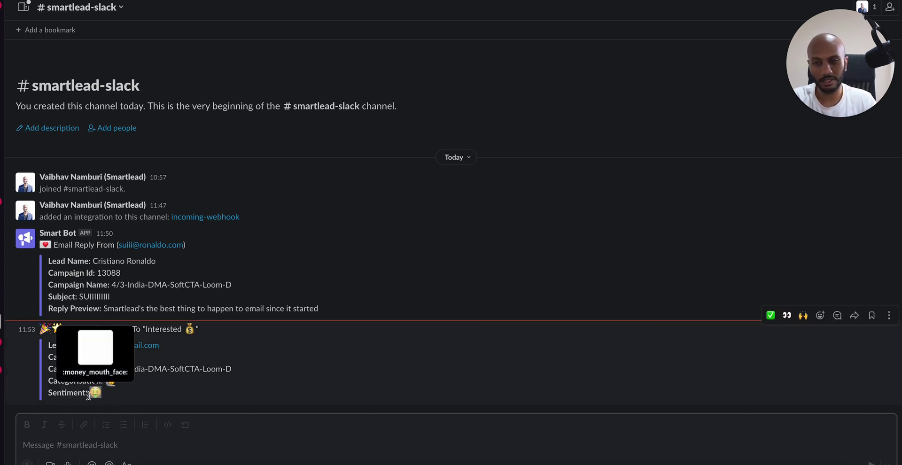
{"action": "mouse_move", "coordinate": [92, 399]}
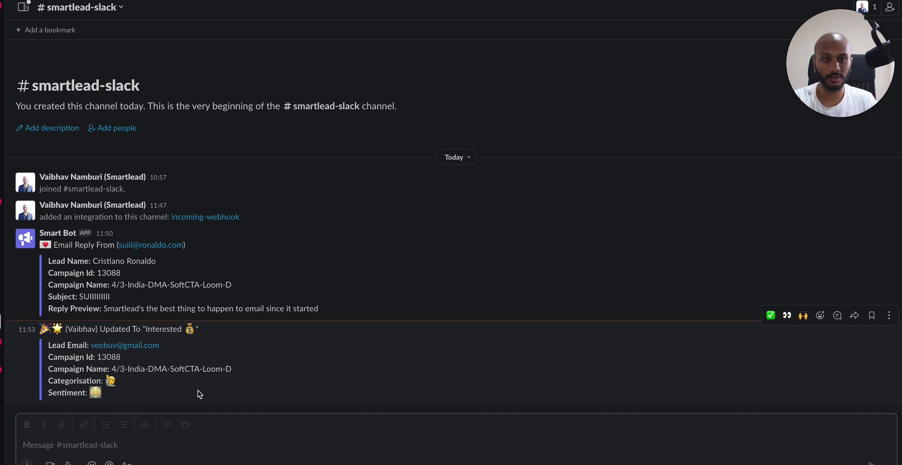
{"action": "mouse_move", "coordinate": [108, 382]}
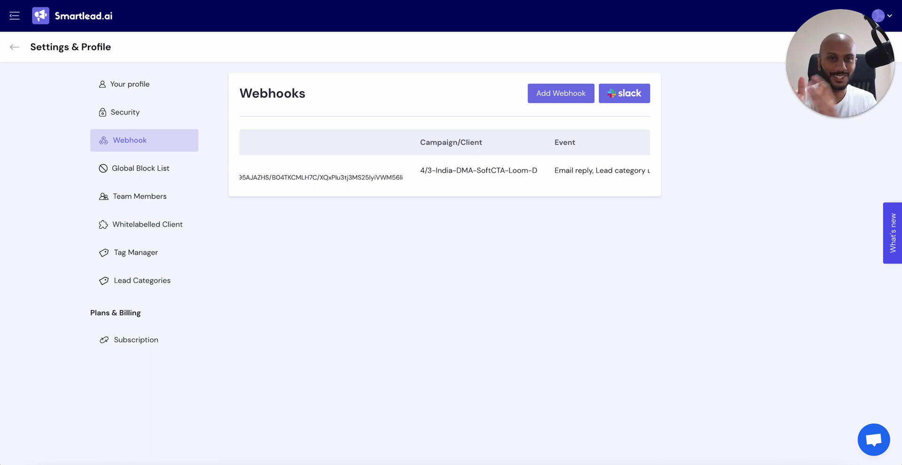
Step: Reopen the Slack webhook's settings and browse the Lead Category options without choosing one
{"action": "scroll", "coordinate": [492, 187], "scroll_direction": "right", "scroll_amount": 3}
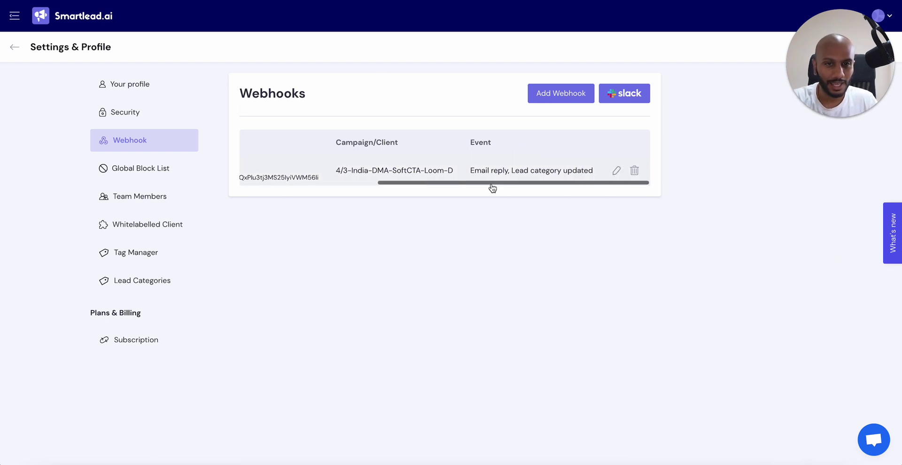
{"action": "left_click", "coordinate": [617, 171]}
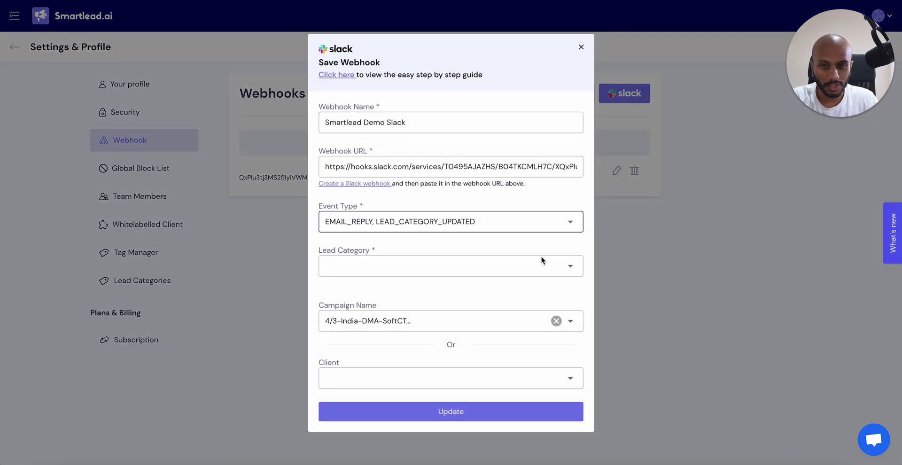
{"action": "left_click", "coordinate": [534, 275]}
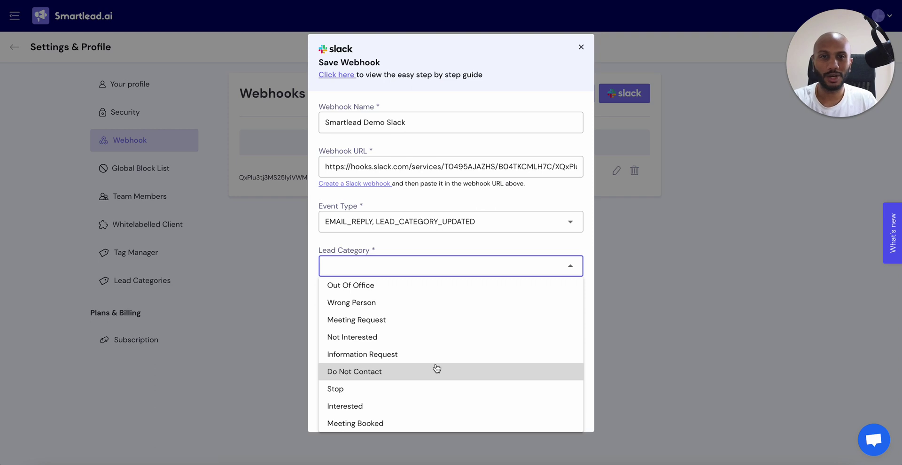
{"action": "left_click", "coordinate": [518, 63]}
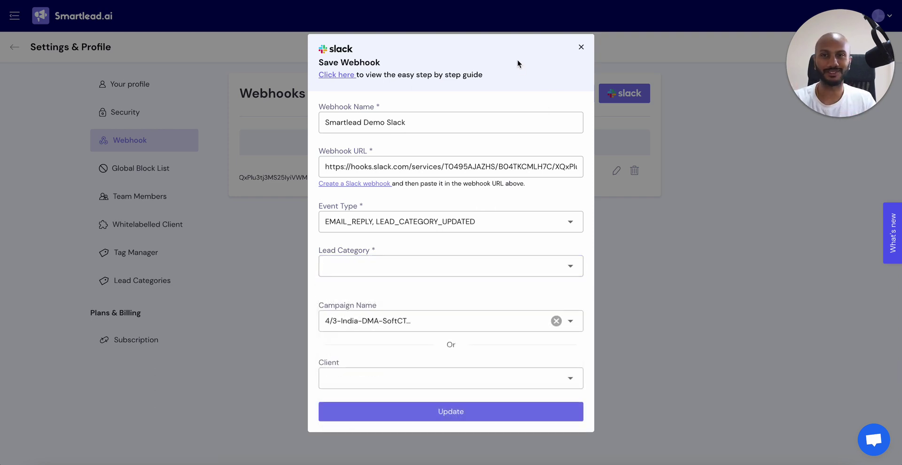